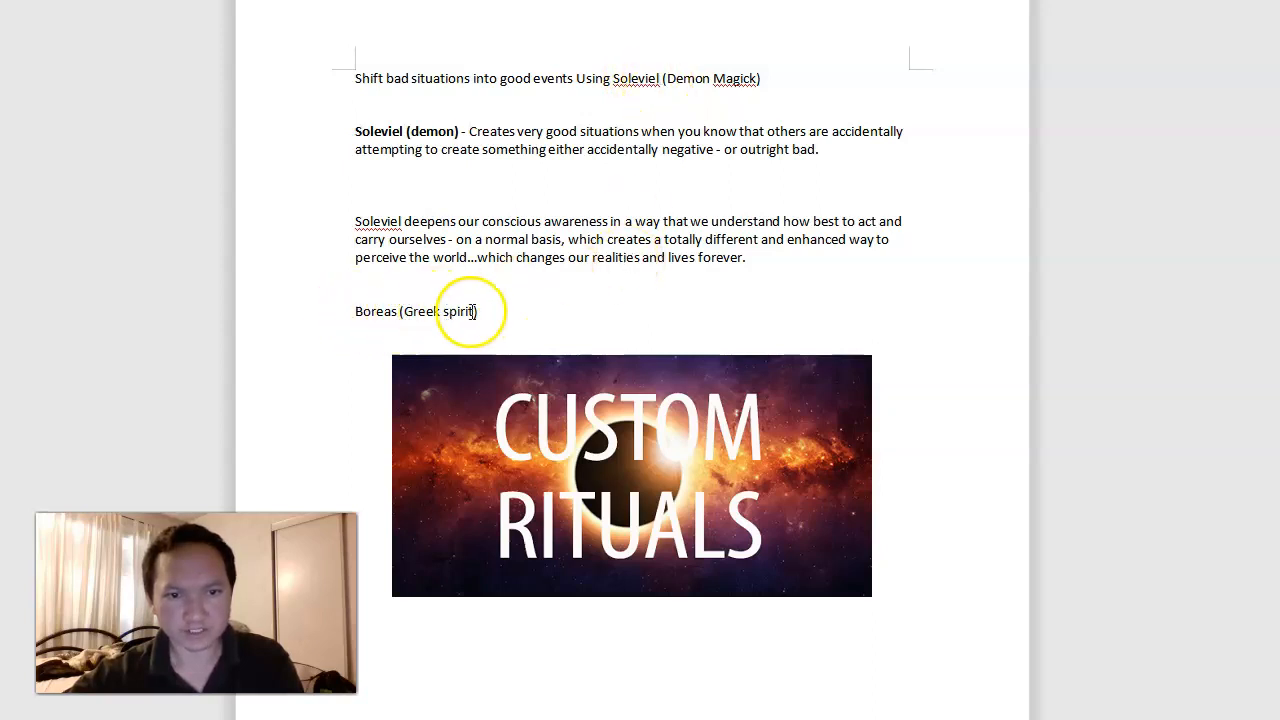
Place the insertion point between the two Soleviel description paragraphs near the Boreas line
{"action": "left_click", "coordinate": [549, 197]}
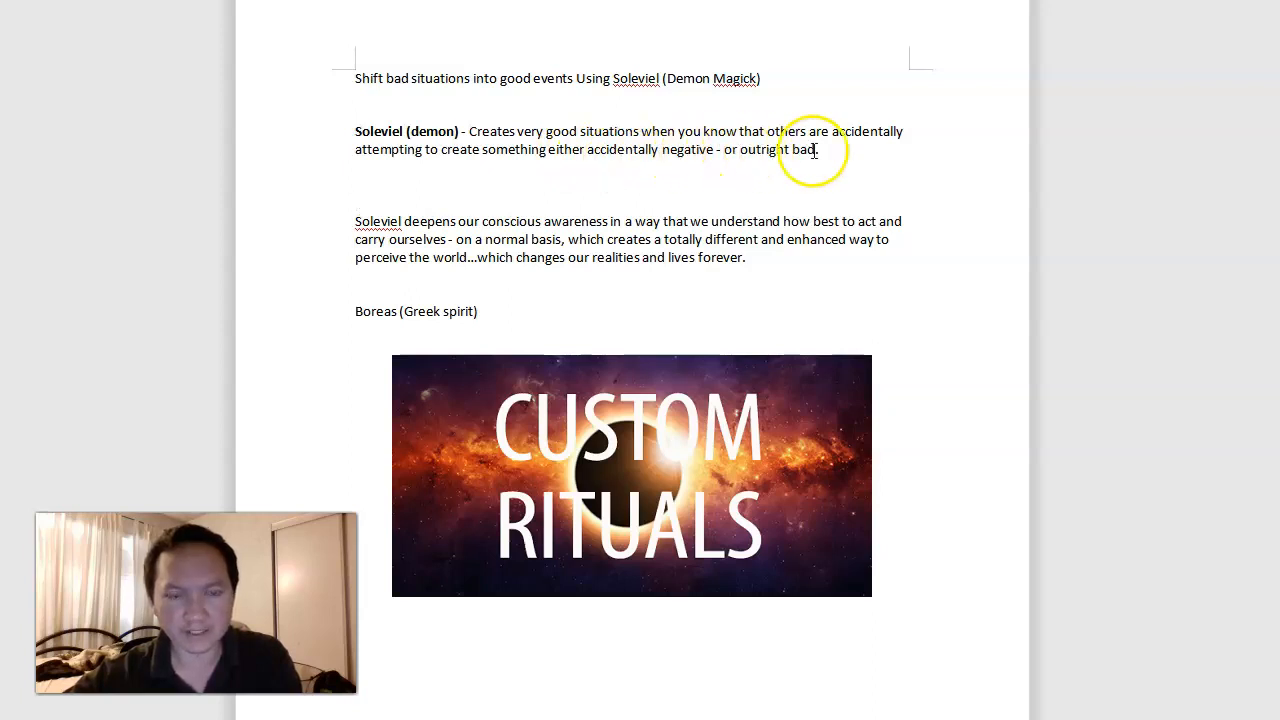
{"action": "left_click", "coordinate": [773, 183]}
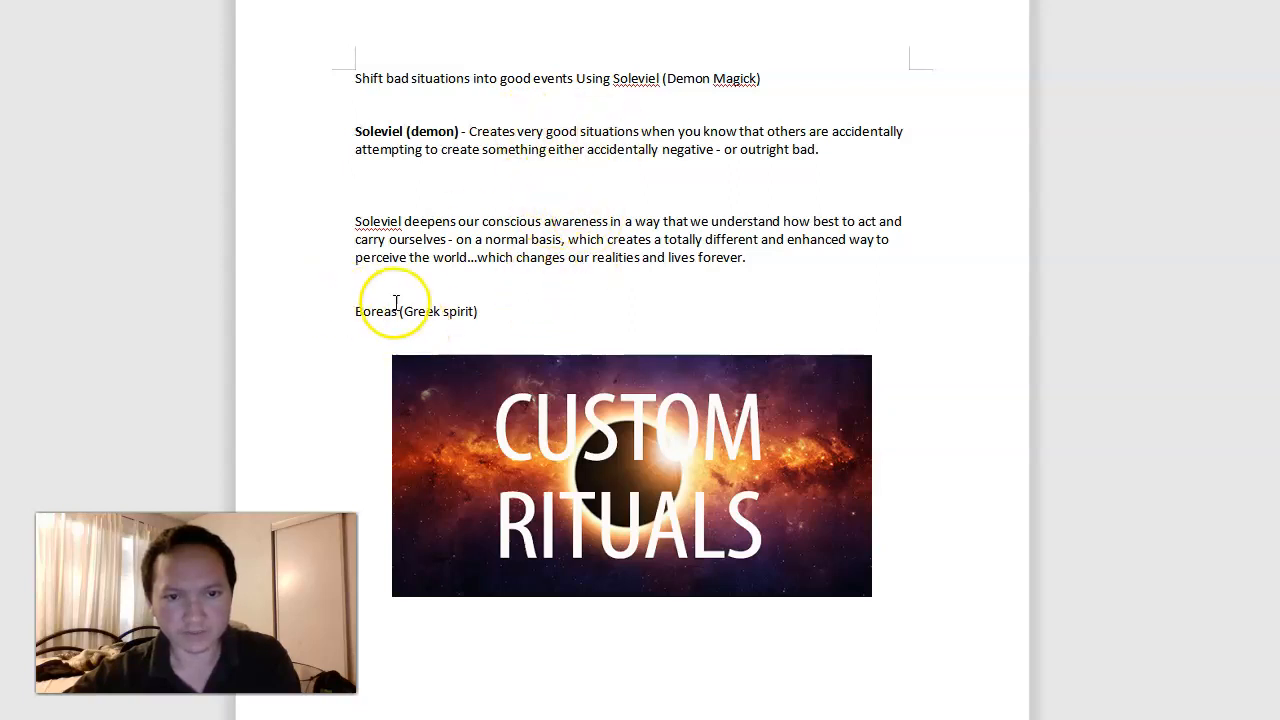
{"action": "left_click", "coordinate": [620, 183]}
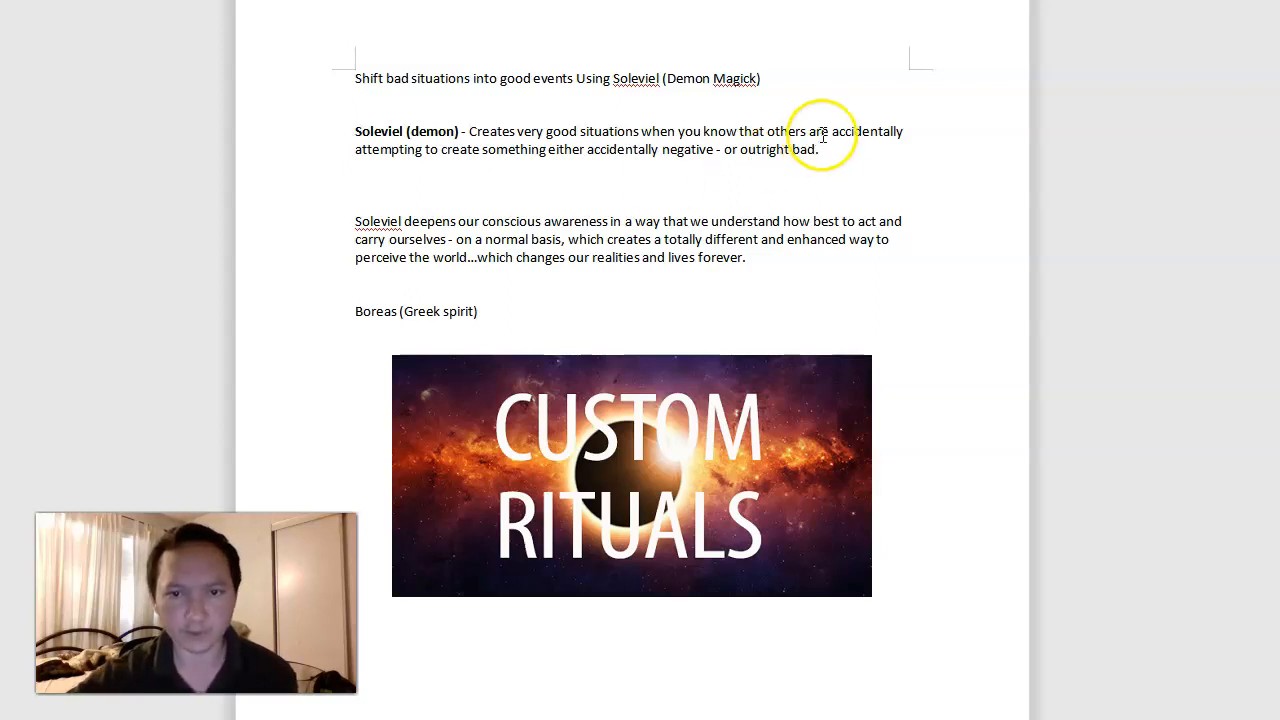
{"action": "left_click_drag", "start_coordinate": [822, 149], "coordinate": [652, 152]}
{"action": "left_click", "coordinate": [658, 184]}
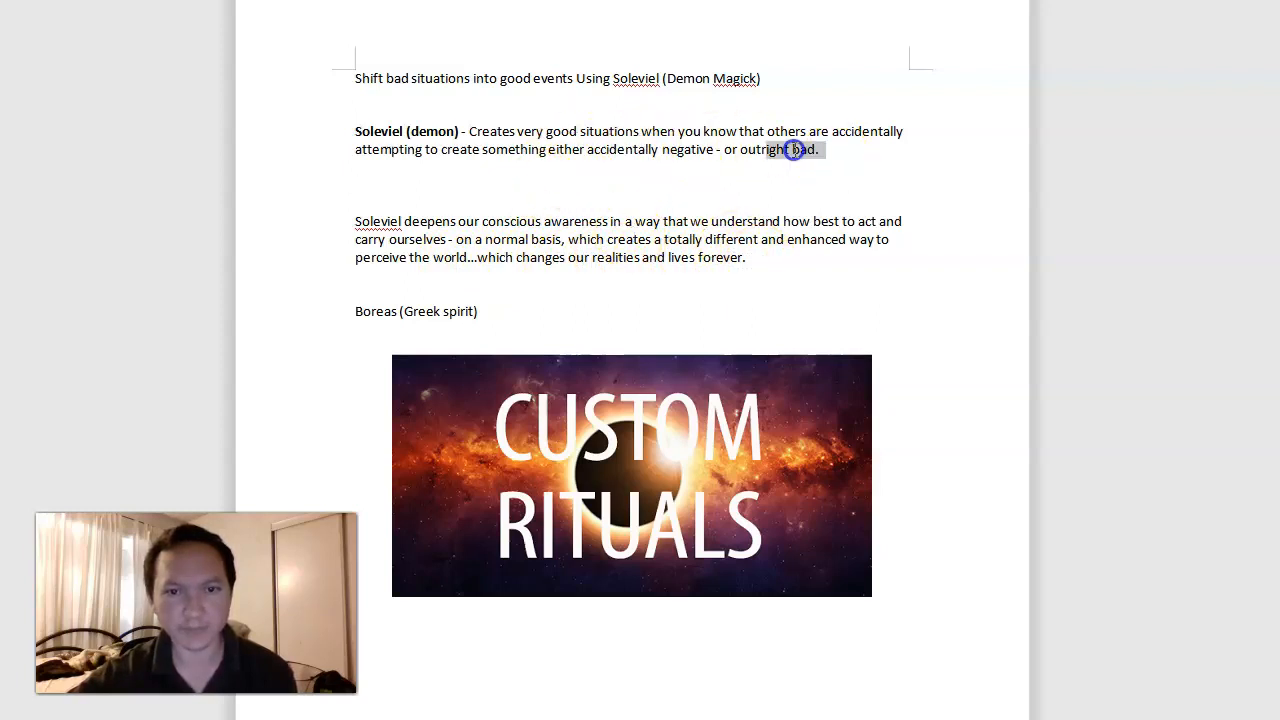
{"action": "left_click_drag", "start_coordinate": [820, 149], "coordinate": [645, 131]}
{"action": "left_click", "coordinate": [593, 185]}
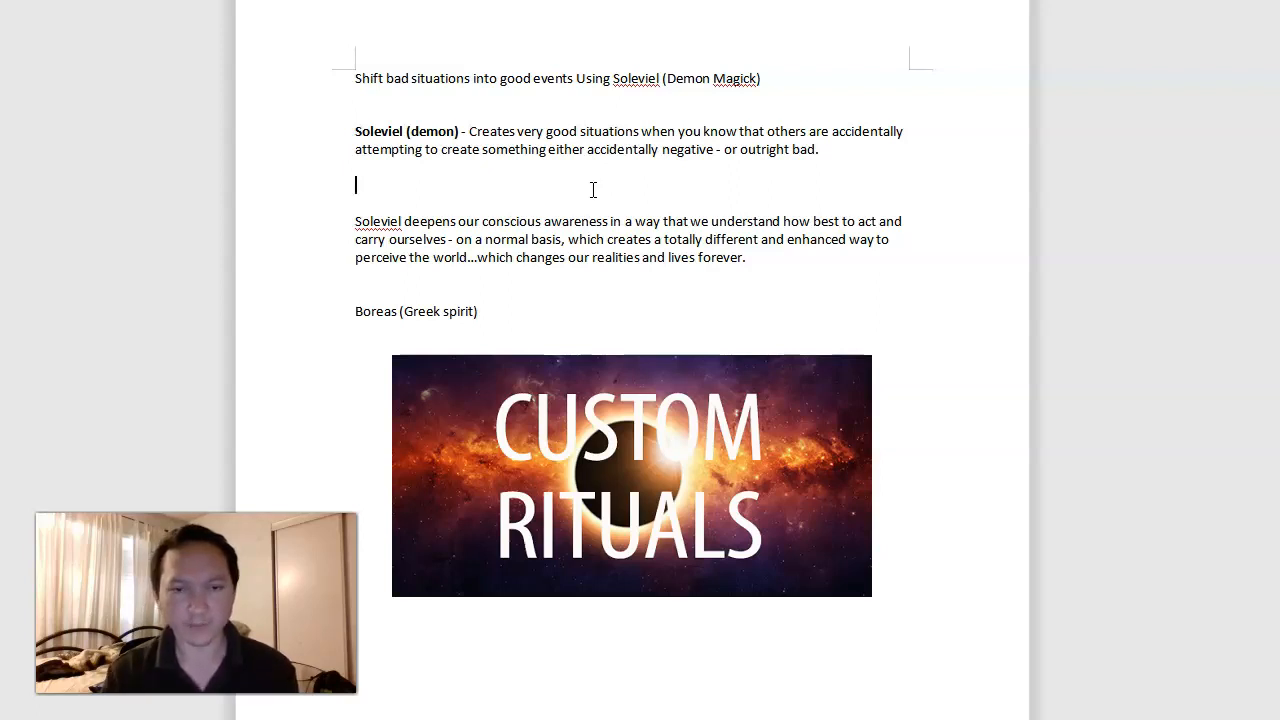
{"action": "left_click_drag", "start_coordinate": [755, 262], "coordinate": [512, 227]}
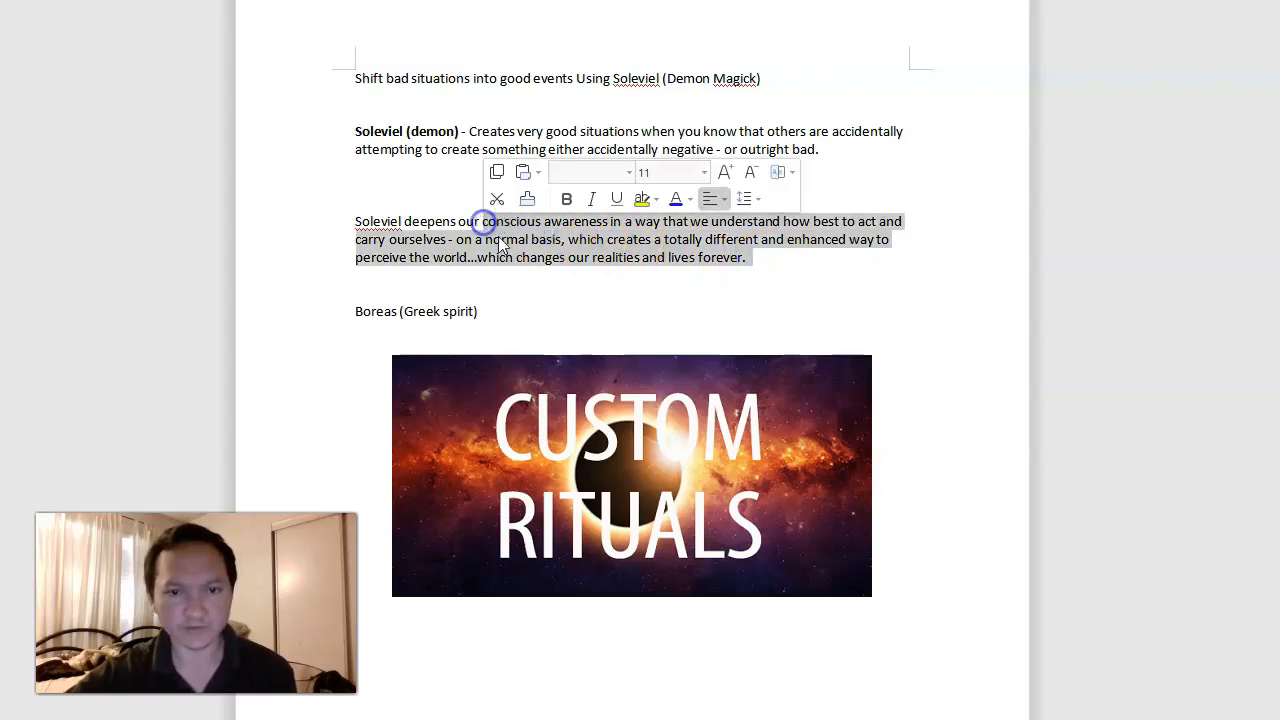
{"action": "left_click", "coordinate": [585, 278]}
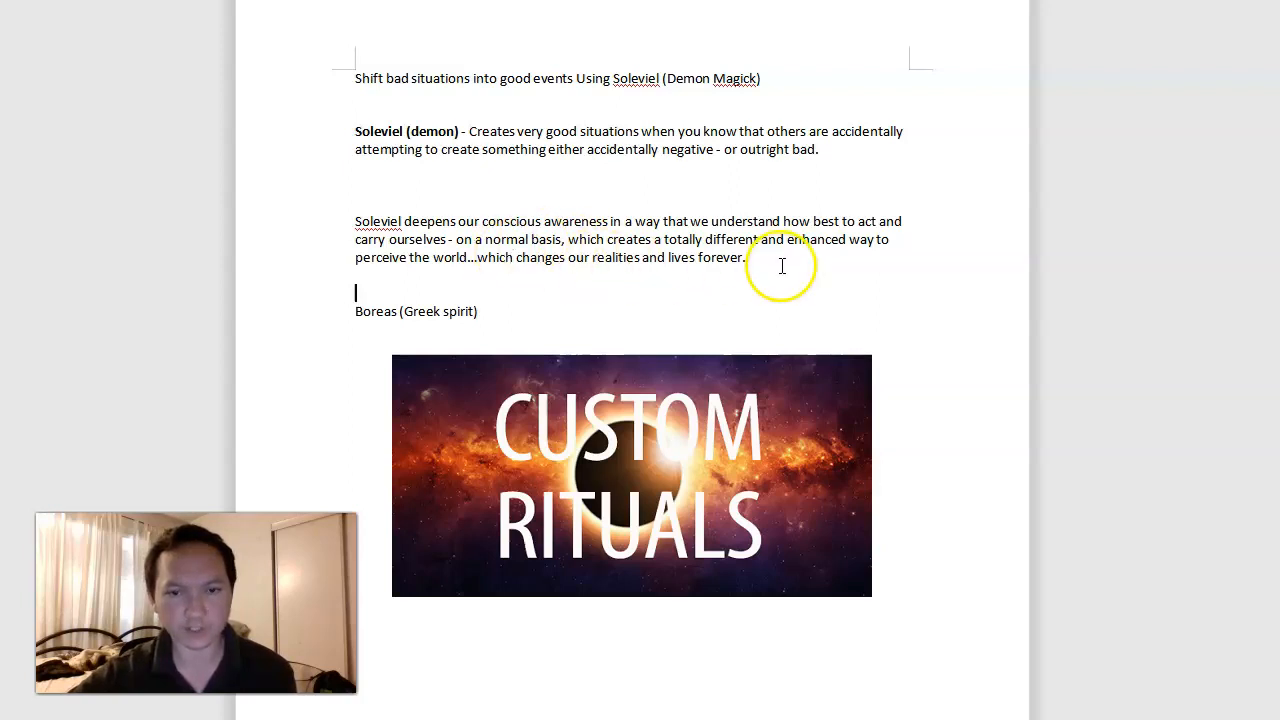
{"action": "left_click_drag", "start_coordinate": [752, 258], "coordinate": [507, 257]}
{"action": "left_click", "coordinate": [481, 280]}
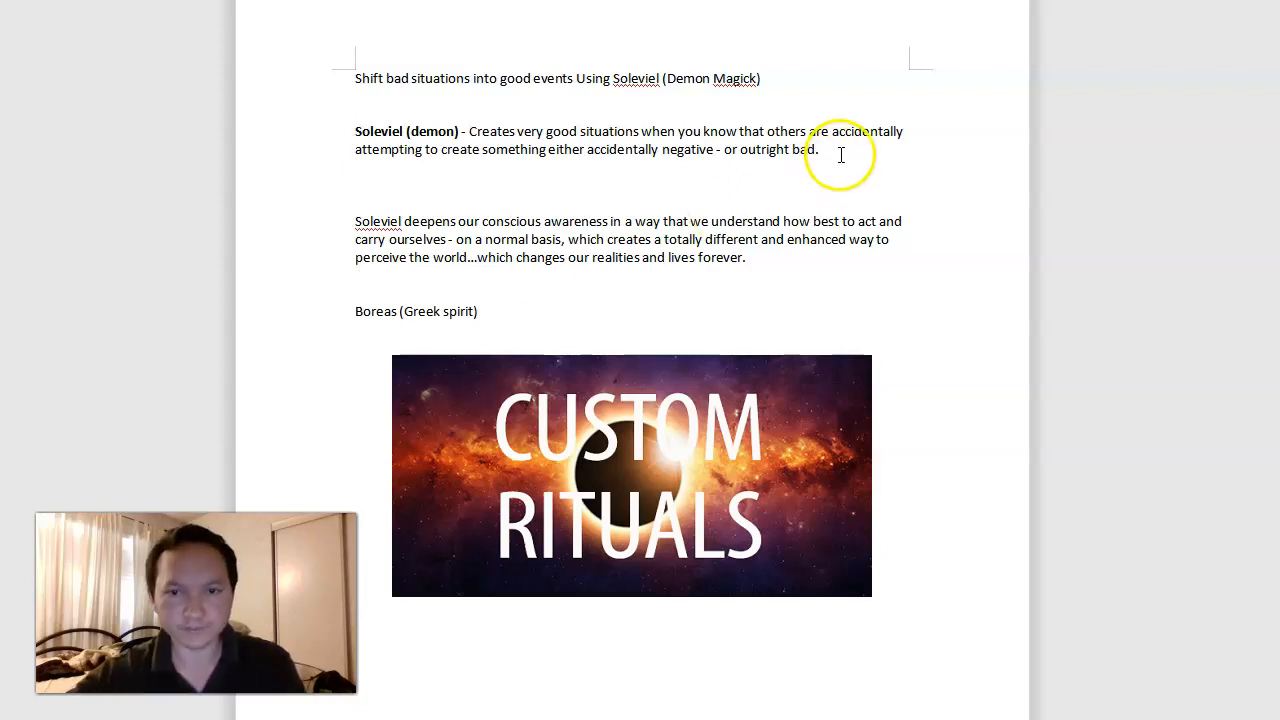
{"action": "left_click_drag", "start_coordinate": [826, 149], "coordinate": [495, 149]}
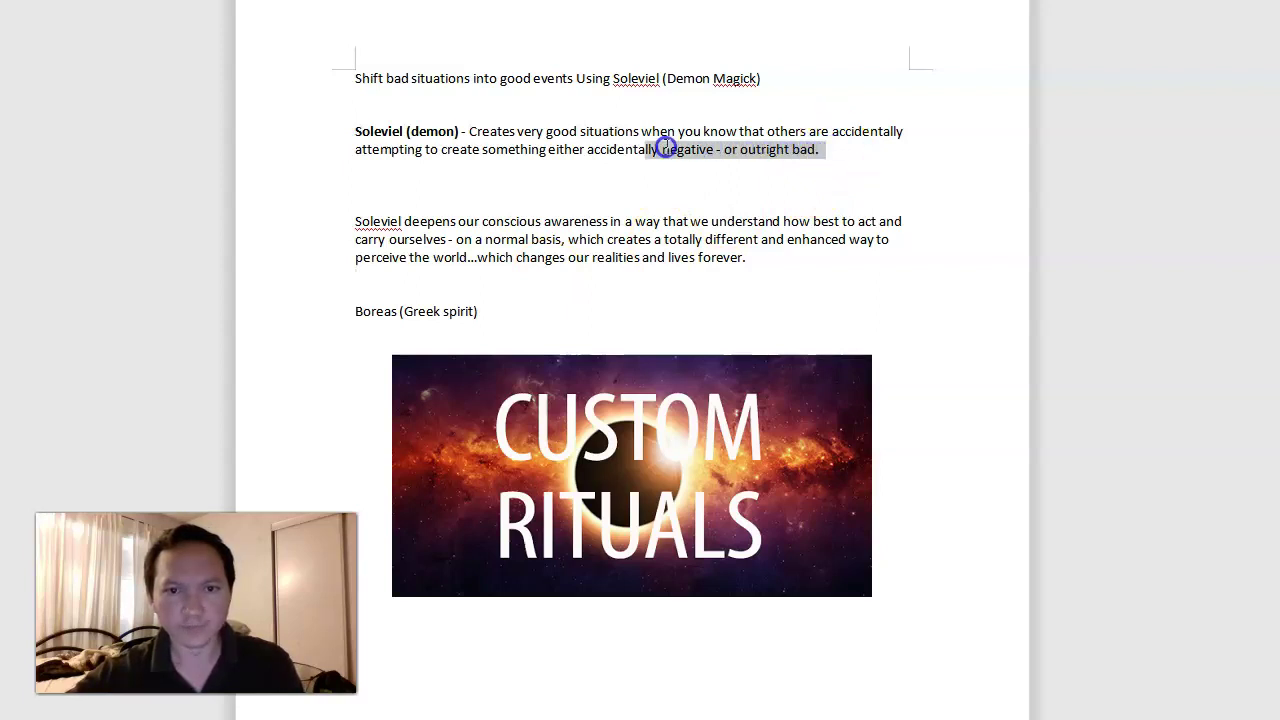
{"action": "left_click", "coordinate": [507, 189]}
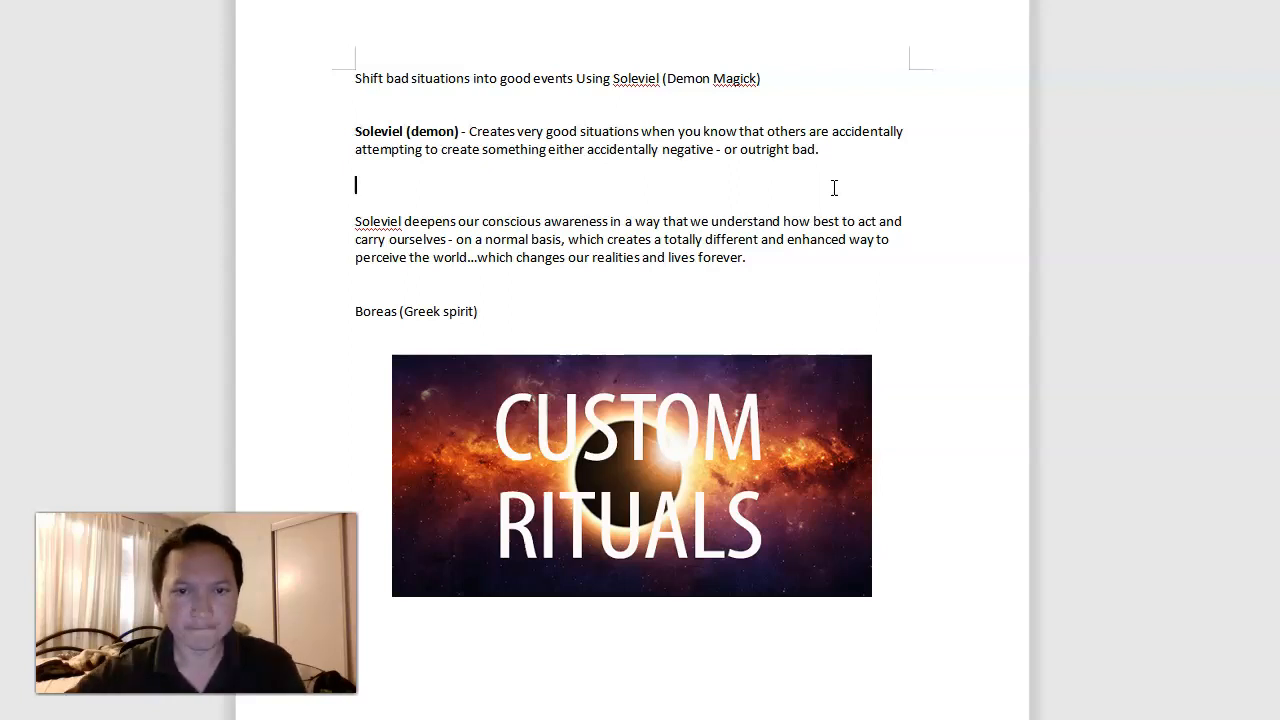
{"action": "left_click", "coordinate": [802, 191]}
{"action": "left_click_drag", "start_coordinate": [780, 262], "coordinate": [484, 222]}
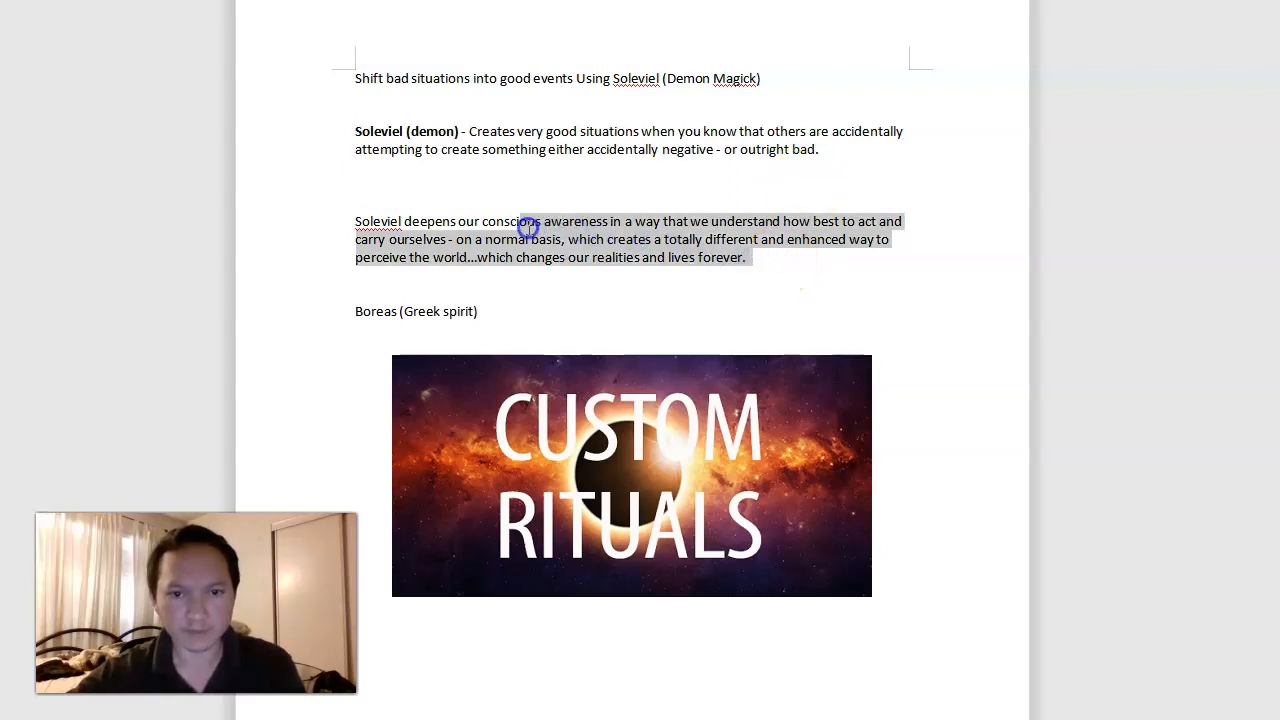
{"action": "left_click", "coordinate": [735, 272]}
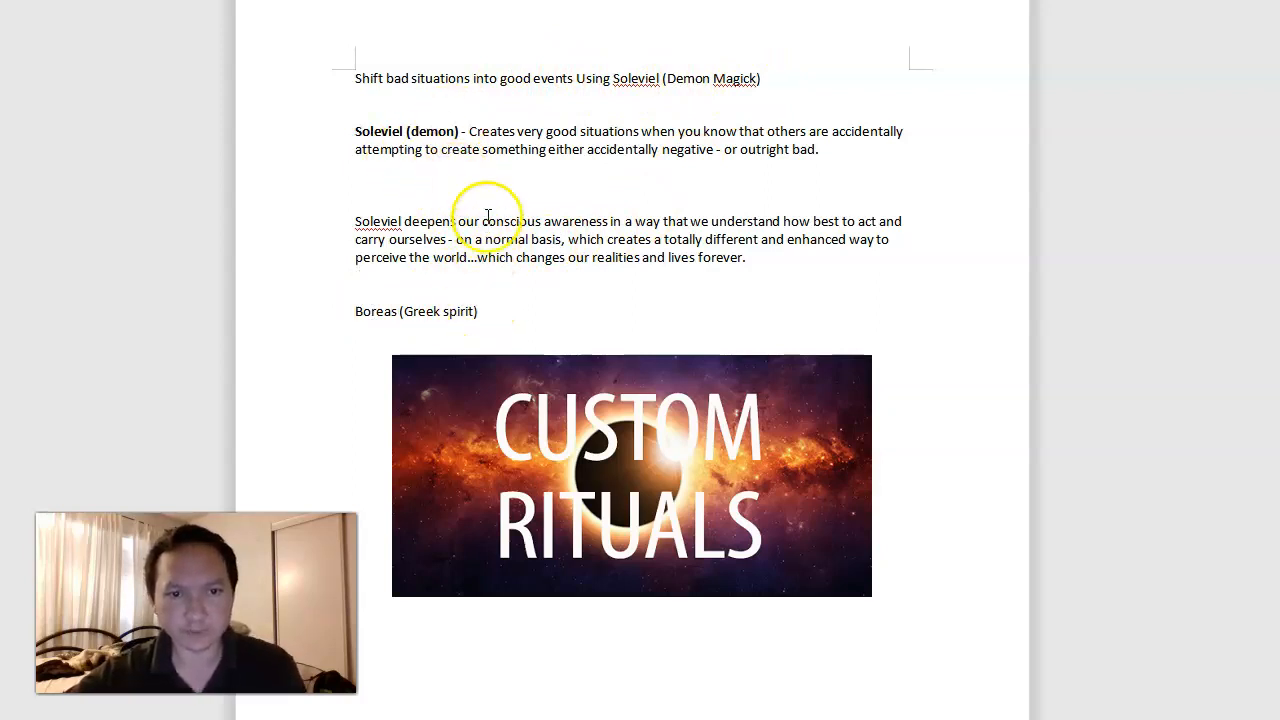
{"action": "left_click", "coordinate": [494, 185]}
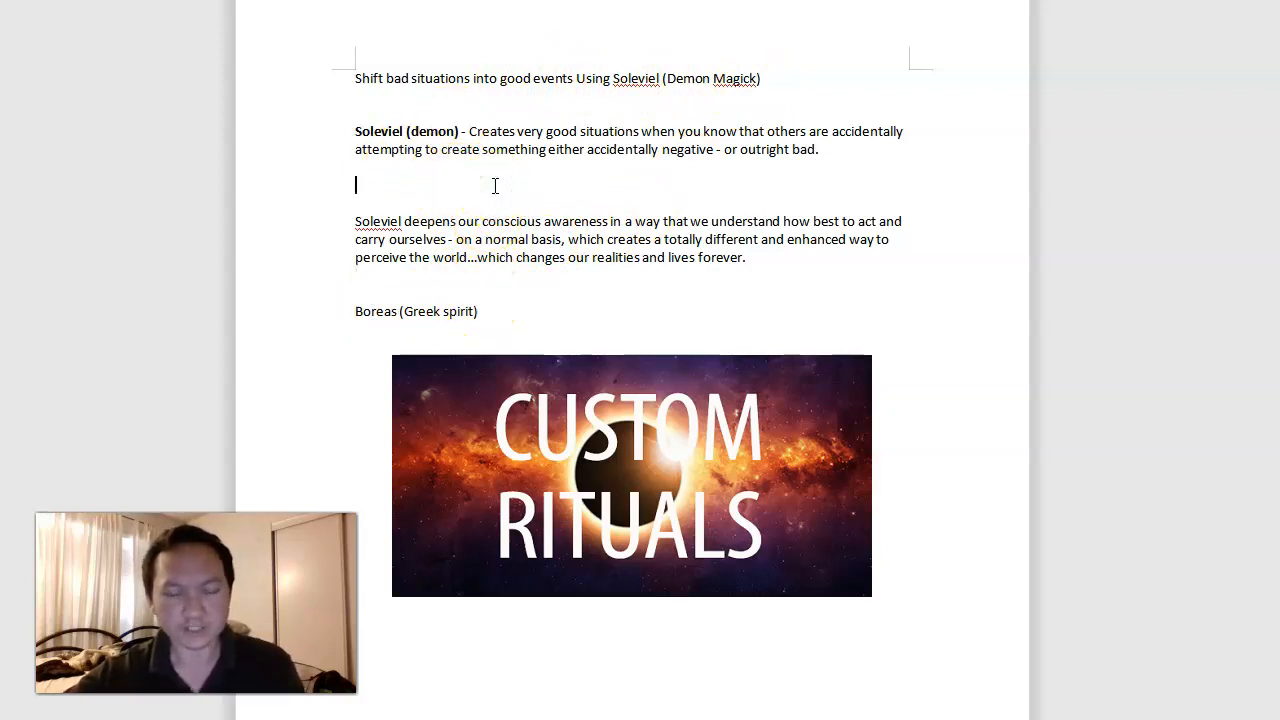